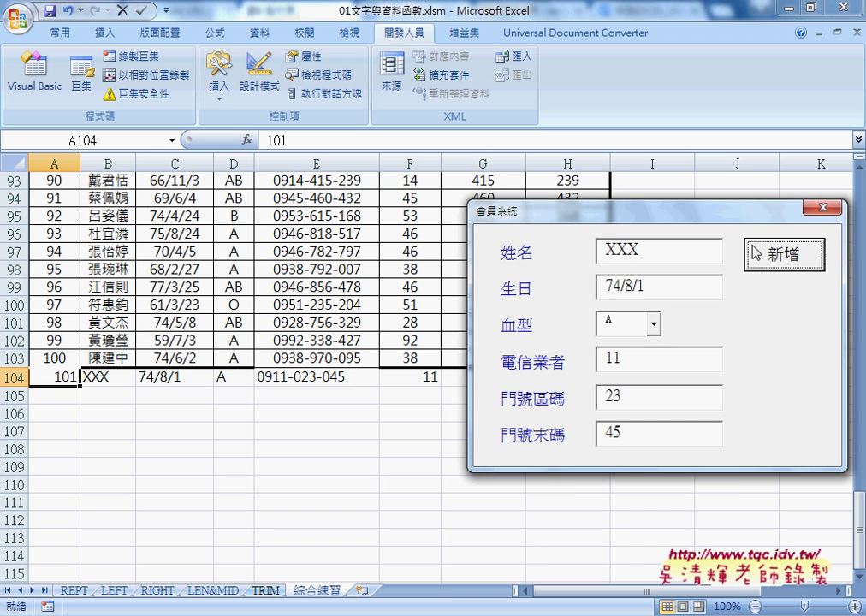
- Submit member record 101 from the form, then select B104:H104 to review the new row
click(824, 208)
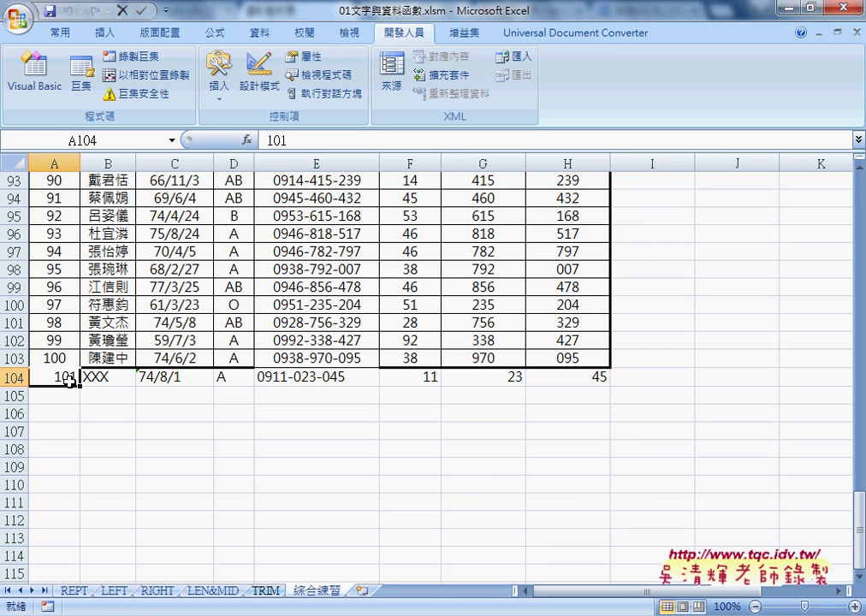
drag(95, 376, 569, 377)
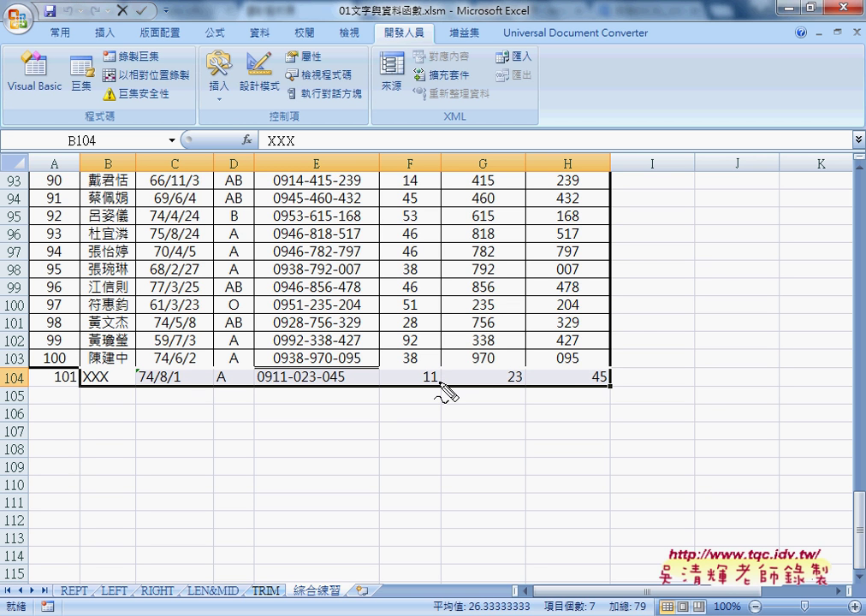
mouse_move(344, 390)
mouse_down()
mouse_move(282, 392)
mouse_move(253, 381)
mouse_move(347, 370)
mouse_move(353, 391)
mouse_up()
mouse_move(219, 366)
mouse_down()
mouse_move(232, 376)
mouse_move(175, 392)
mouse_up()
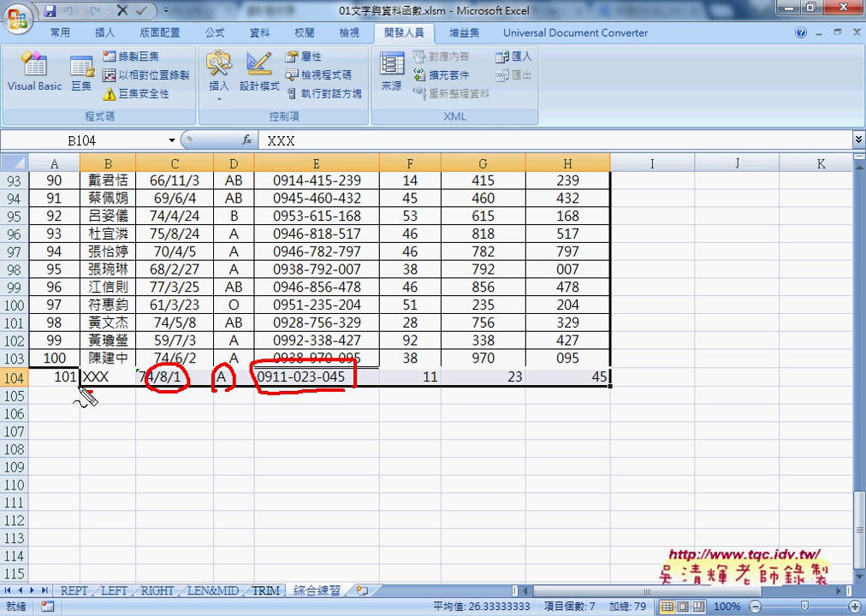
mouse_move(106, 368)
mouse_down()
mouse_move(108, 392)
mouse_move(77, 369)
mouse_move(20, 381)
mouse_move(35, 374)
mouse_up()
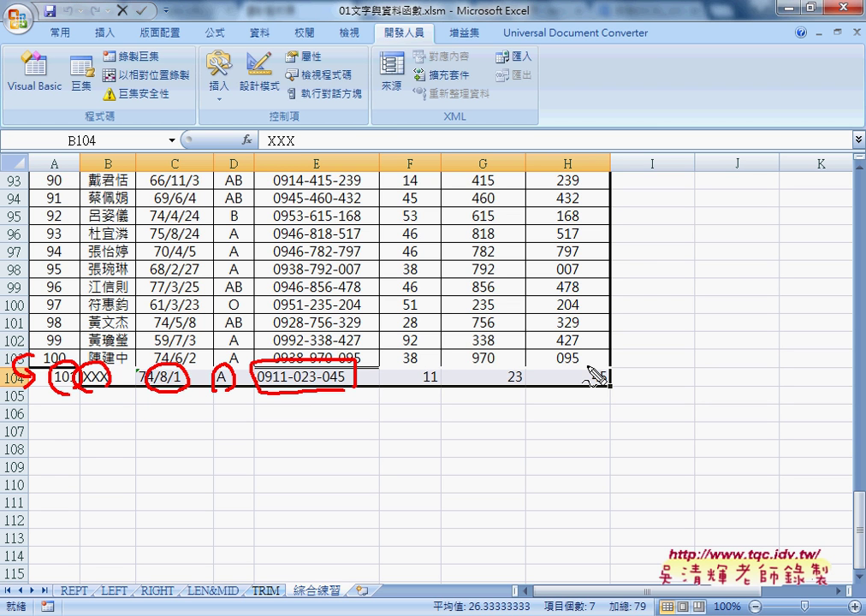
key(Escape)
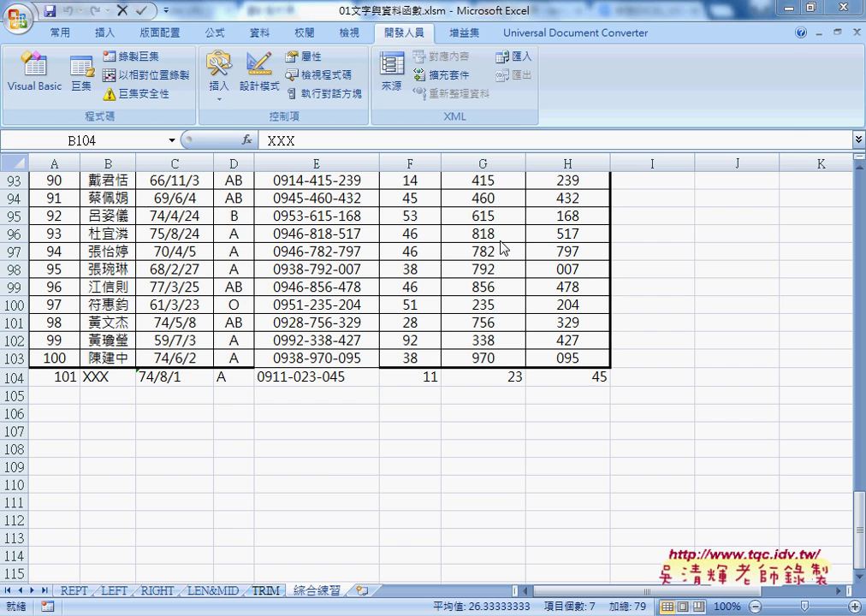
- Open the Visual Basic Editor, widen the Project pane and bring up the project's 插入 menu
click(42, 83)
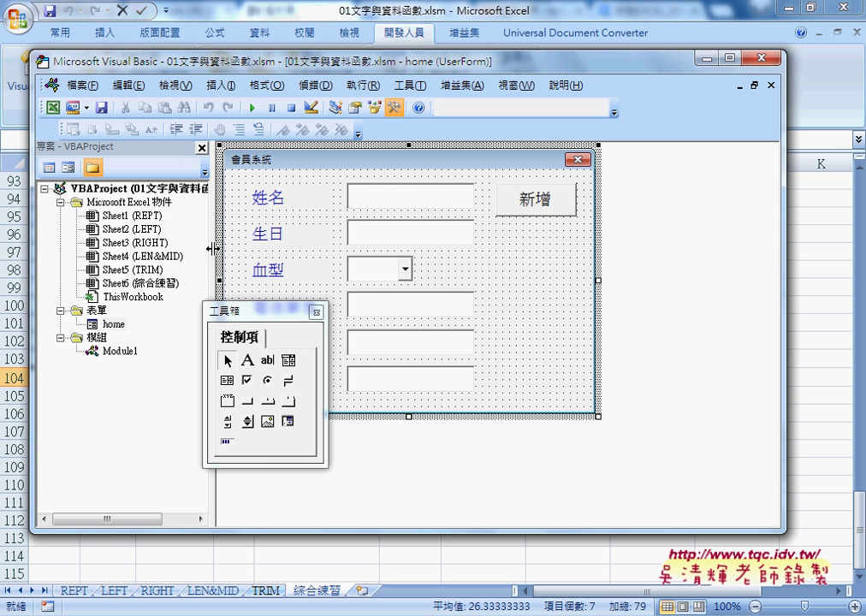
drag(217, 250, 240, 250)
click(96, 315)
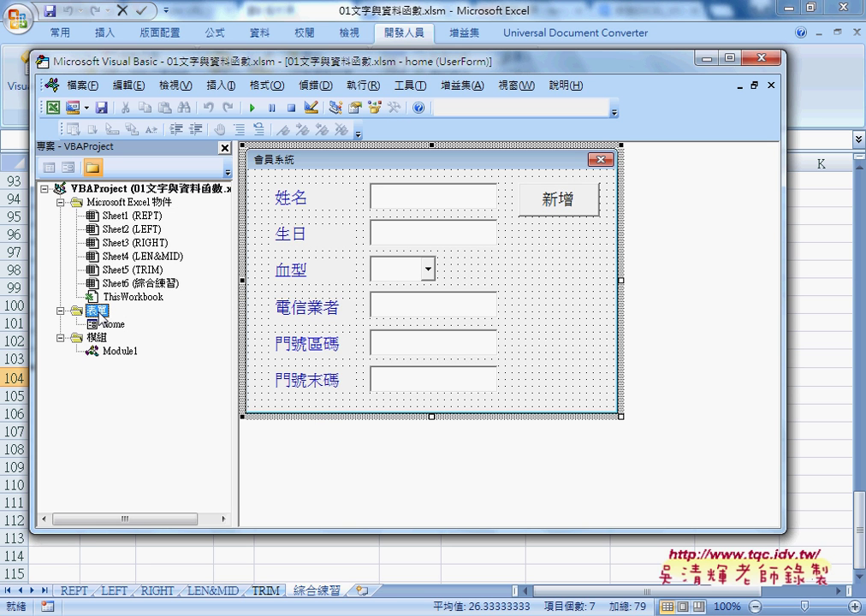
right_click(116, 243)
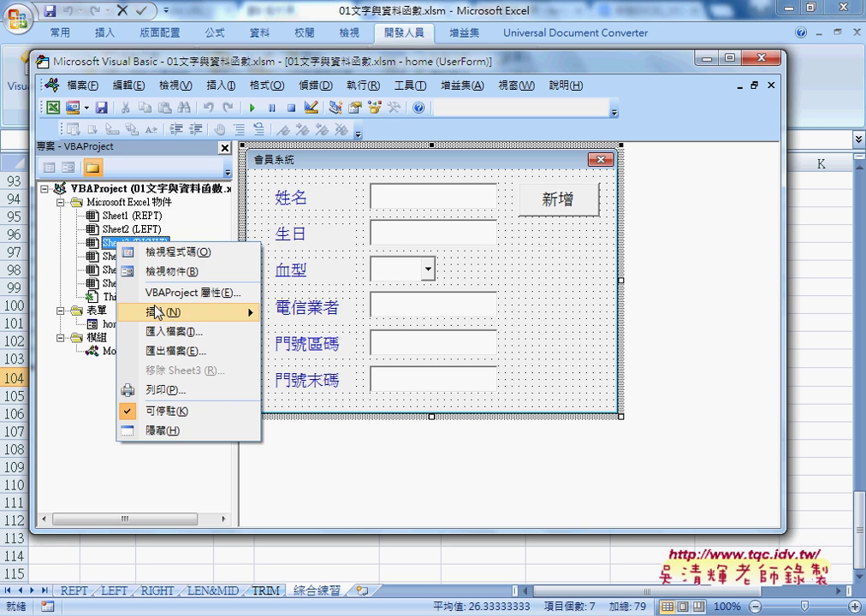
mouse_move(188, 313)
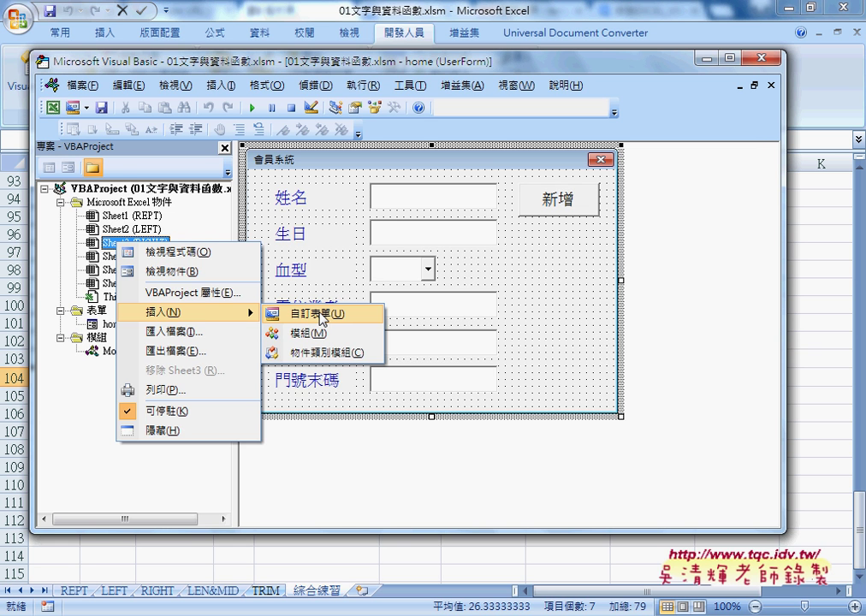
- Insert a new UserForm1 and enlarge its design area by dragging the corner handle
click(322, 315)
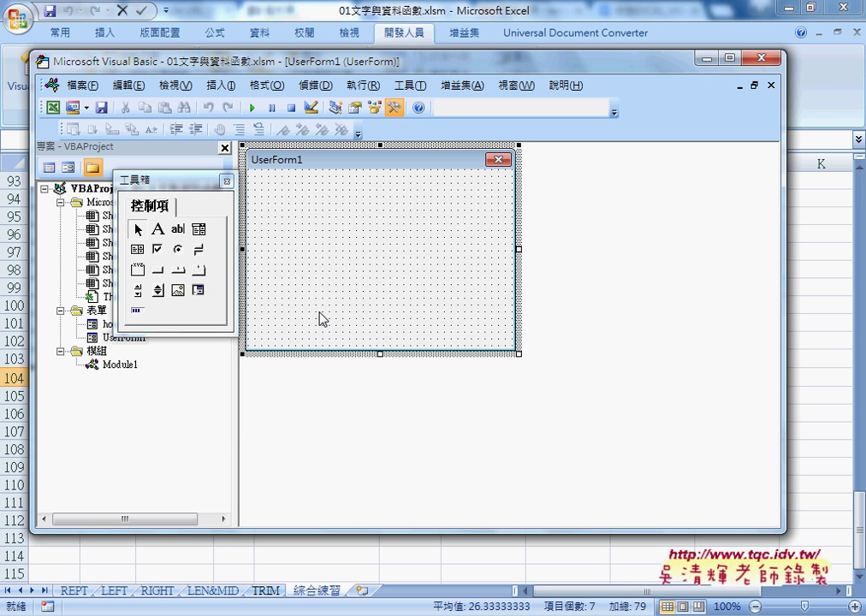
mouse_move(518, 353)
mouse_down()
mouse_move(677, 466)
mouse_move(418, 291)
mouse_move(674, 460)
mouse_move(658, 453)
mouse_up()
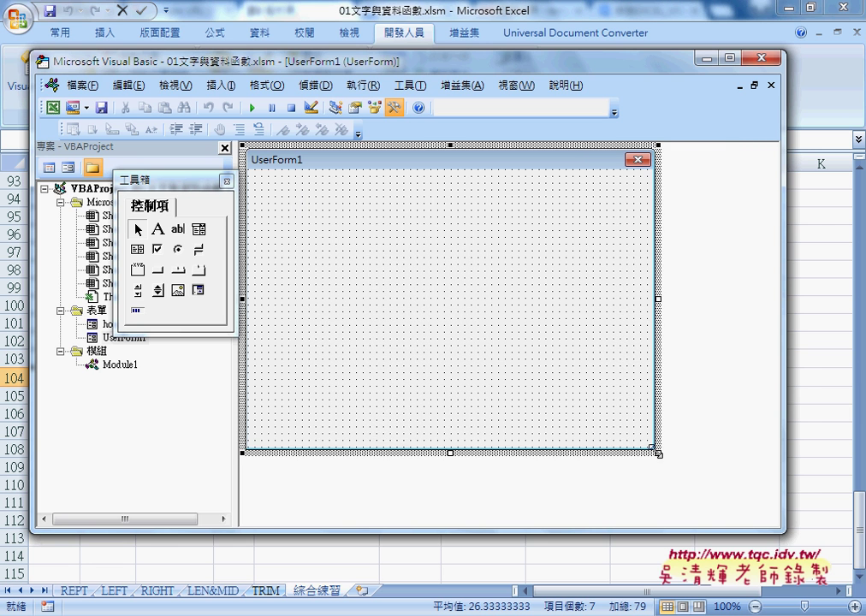
drag(659, 453, 650, 447)
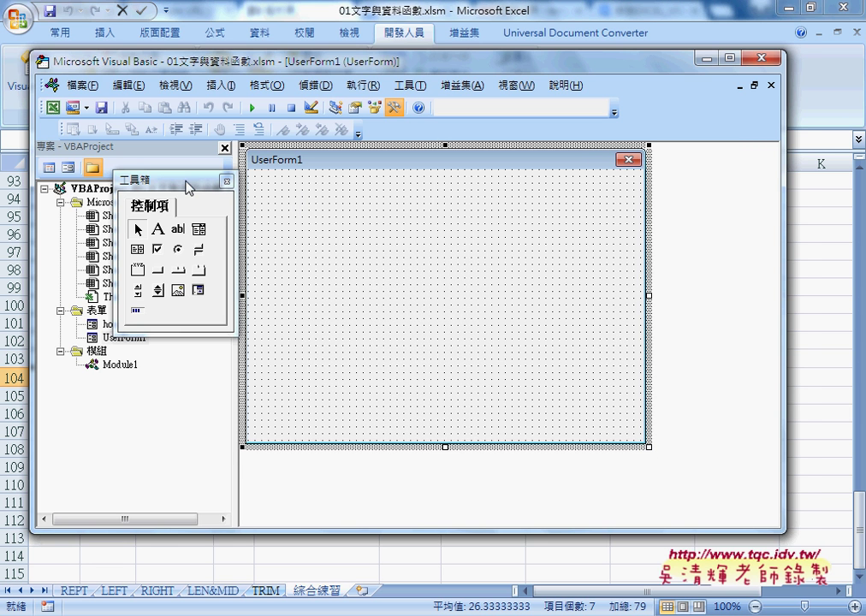
- Move the Toolbox off the Project list and make the editor window taller
mouse_move(188, 186)
mouse_down()
mouse_move(668, 179)
mouse_move(742, 160)
mouse_move(735, 159)
mouse_up()
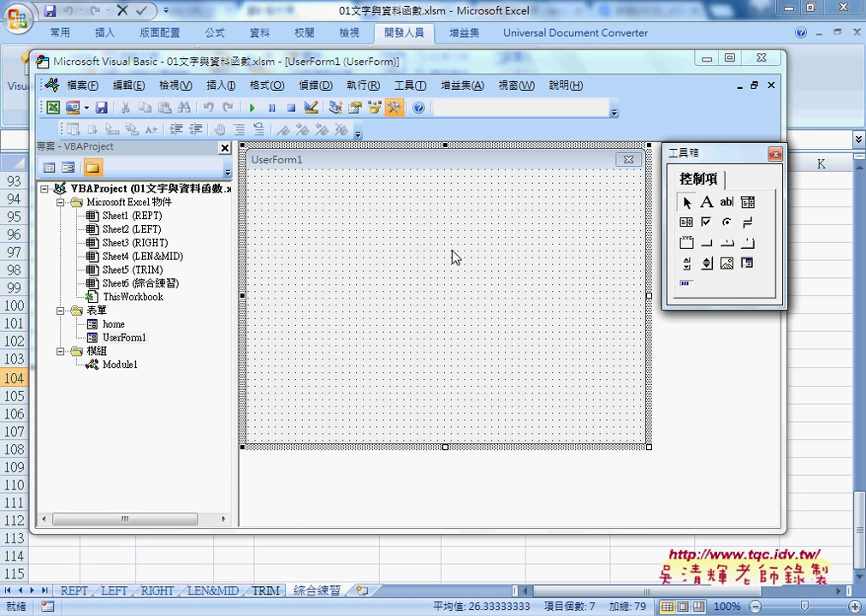
click(289, 162)
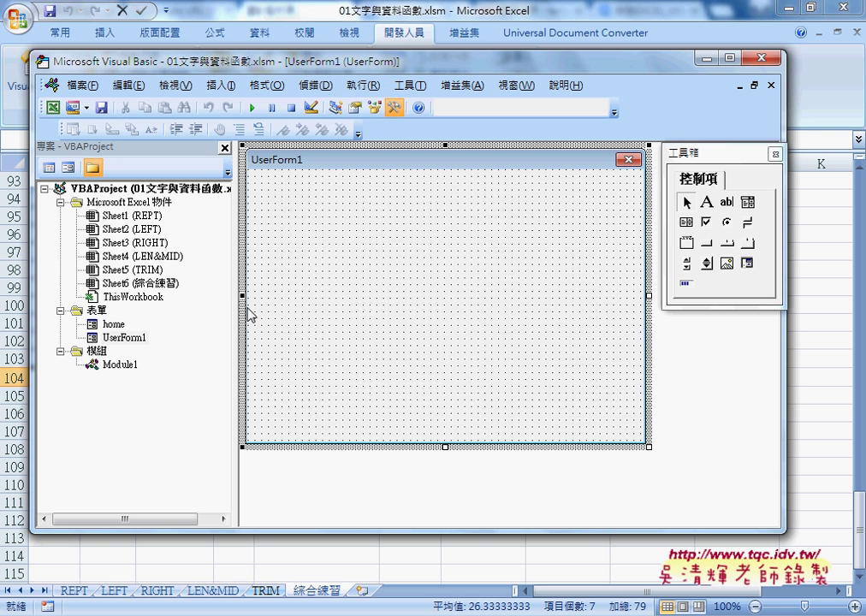
click(107, 341)
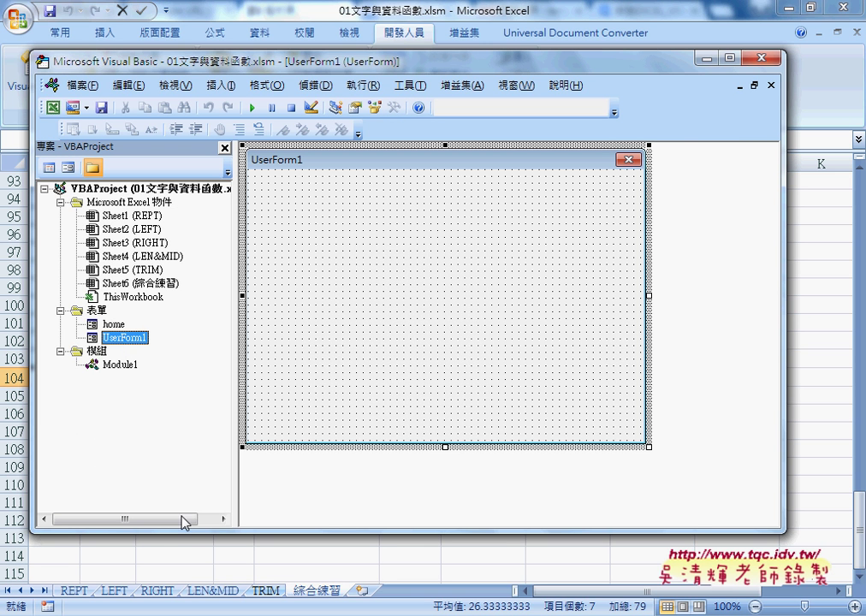
drag(182, 532, 183, 574)
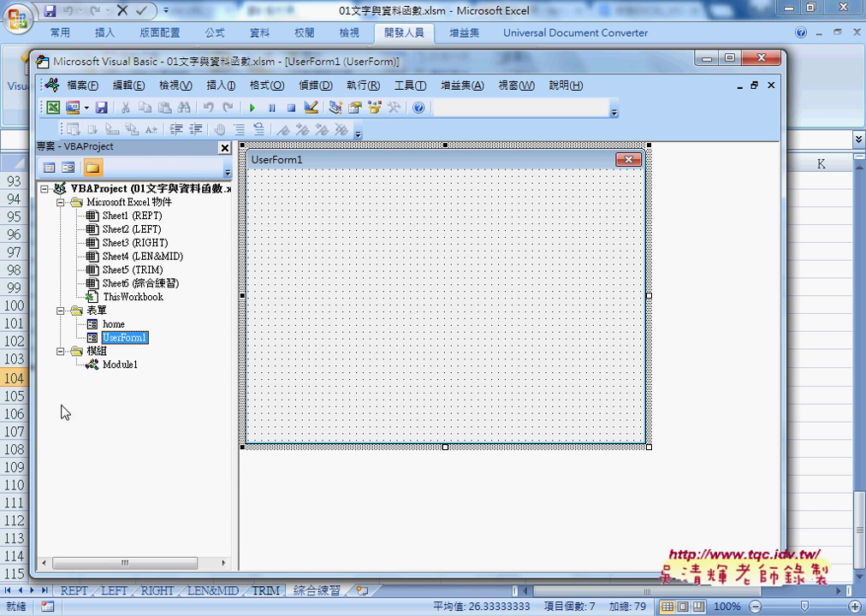
click(176, 85)
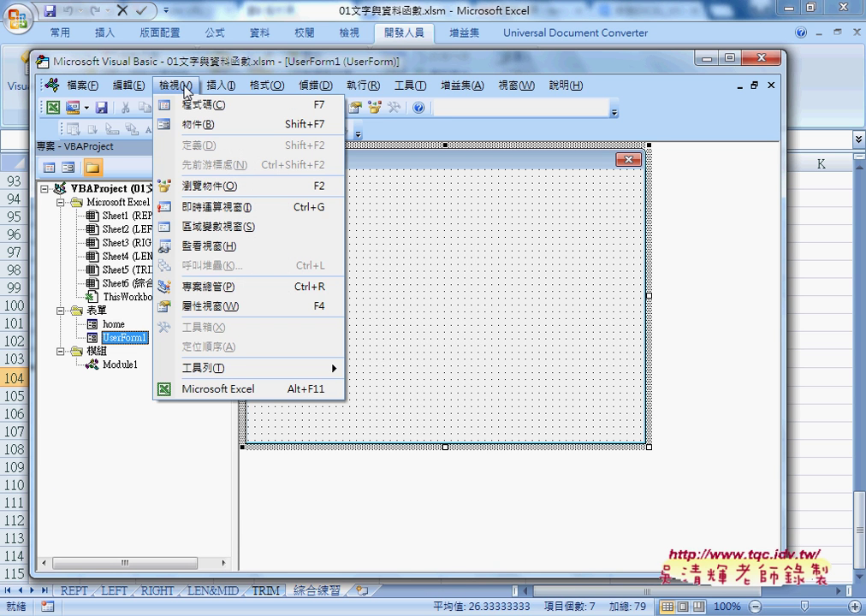
- Display the Properties window (屬性視窗) below the Project Explorer for UserForm1
click(209, 308)
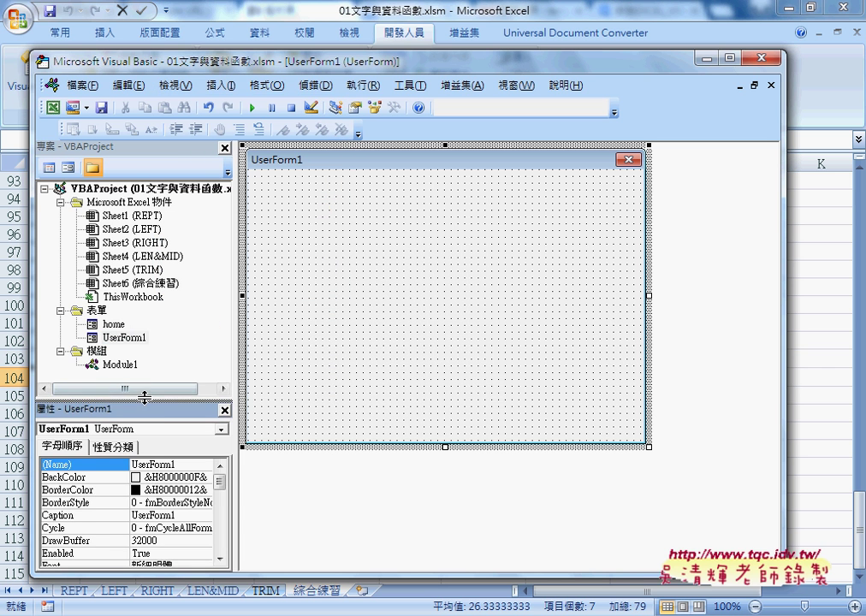
drag(146, 399, 147, 370)
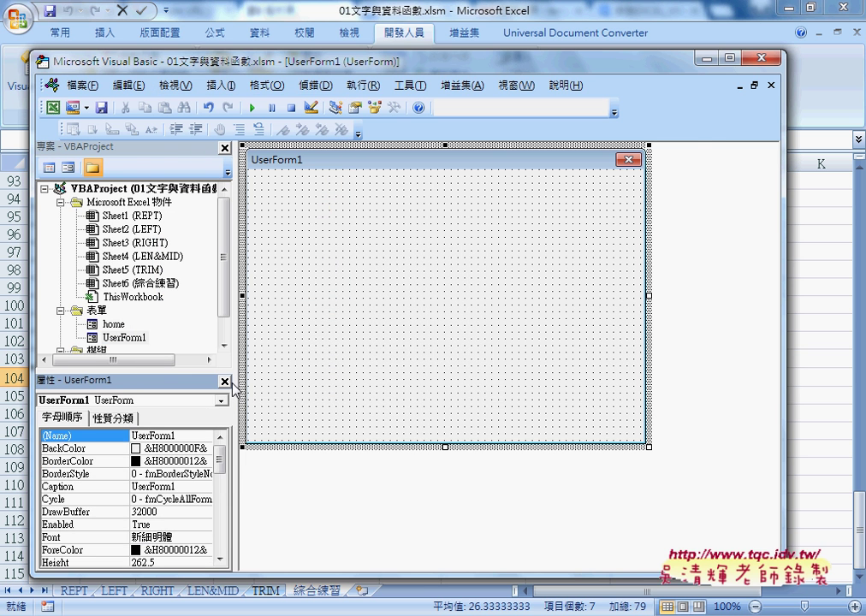
click(225, 382)
click(175, 85)
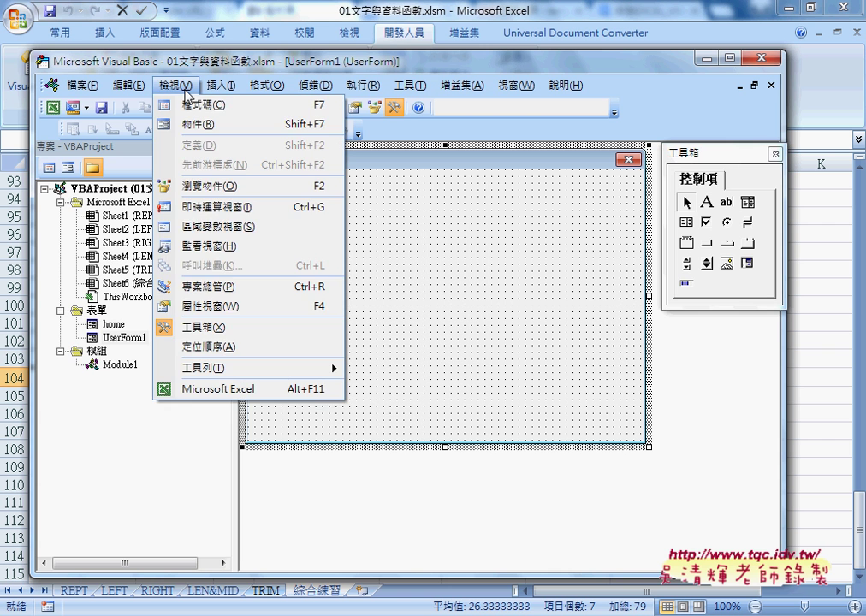
click(210, 307)
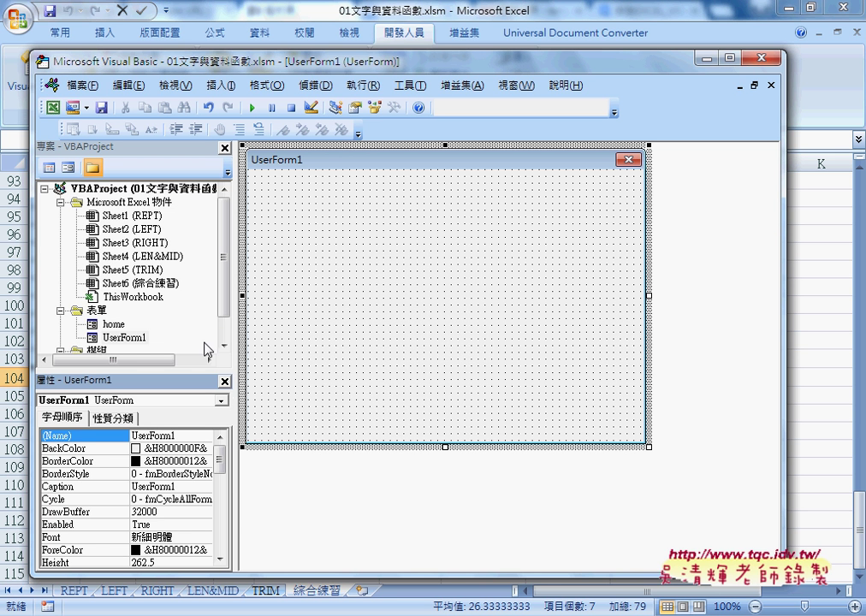
- Inspect the properties of the home form and UserForm1, and show the Toolbox
click(129, 190)
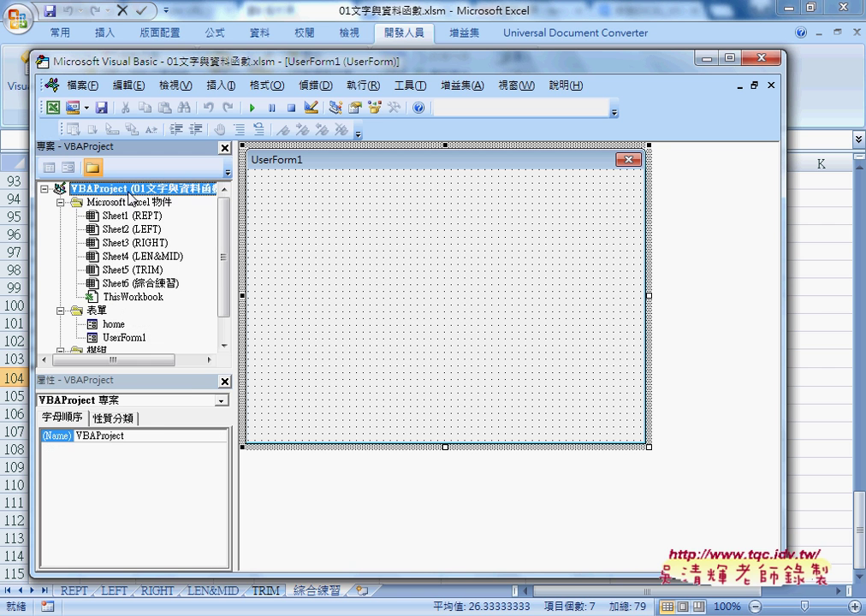
click(114, 326)
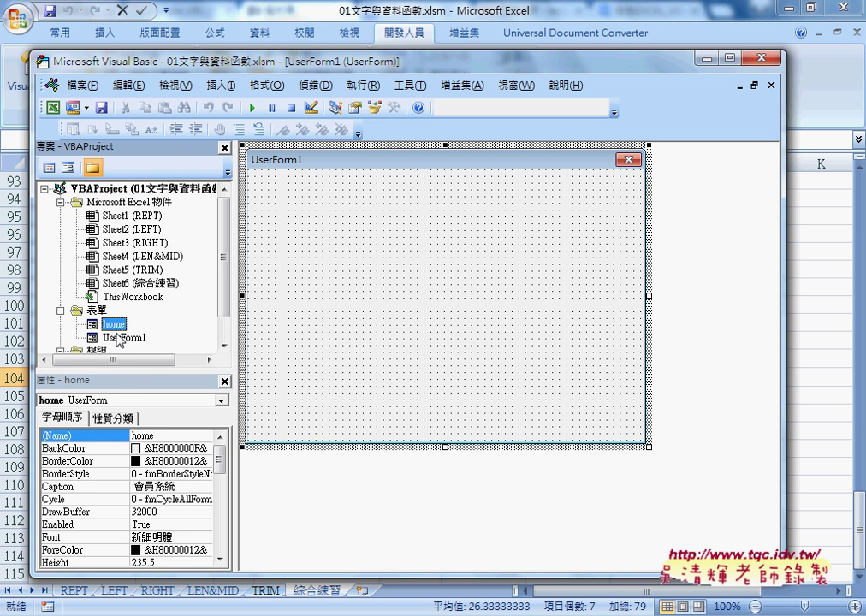
click(120, 338)
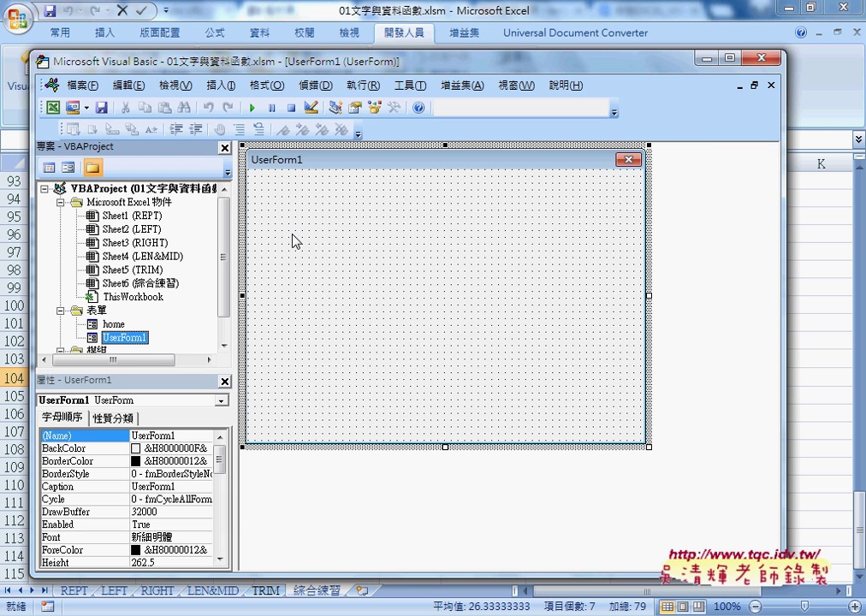
click(306, 318)
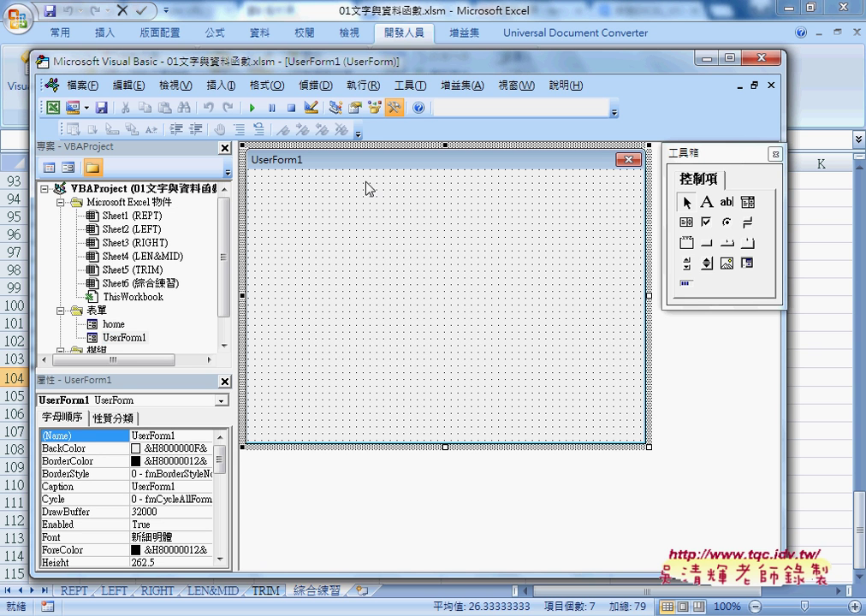
- Change UserForm1's (Name) property to home2
click(124, 439)
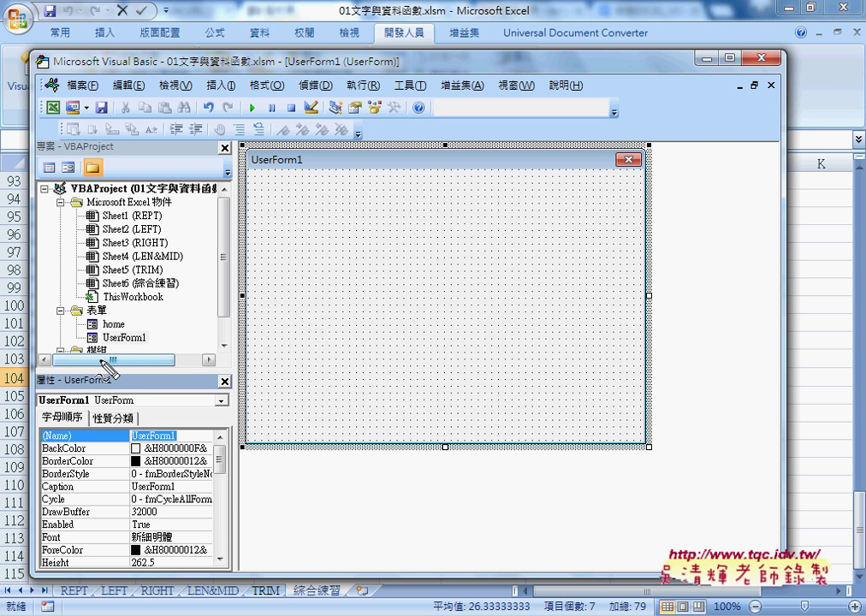
mouse_move(73, 431)
mouse_down()
mouse_move(75, 445)
mouse_move(39, 490)
mouse_move(79, 495)
mouse_up()
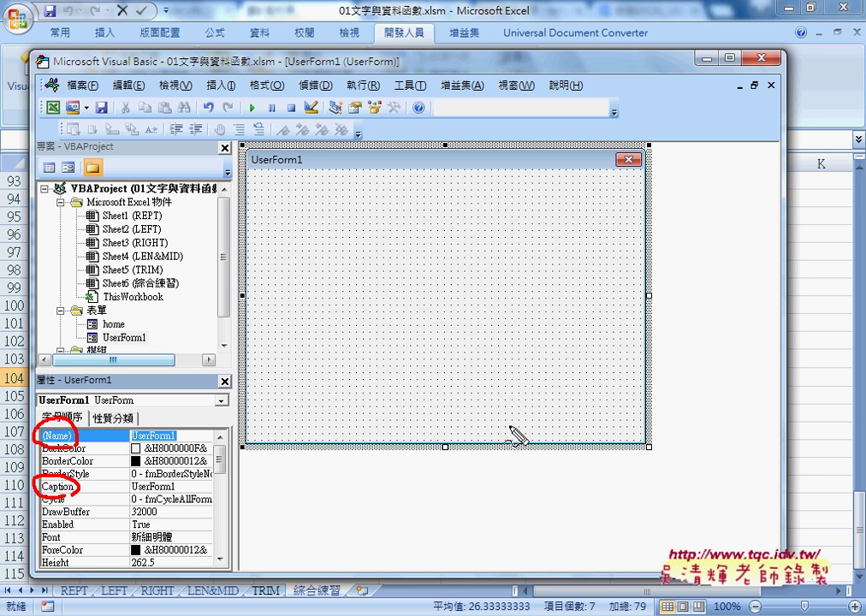
key(Escape)
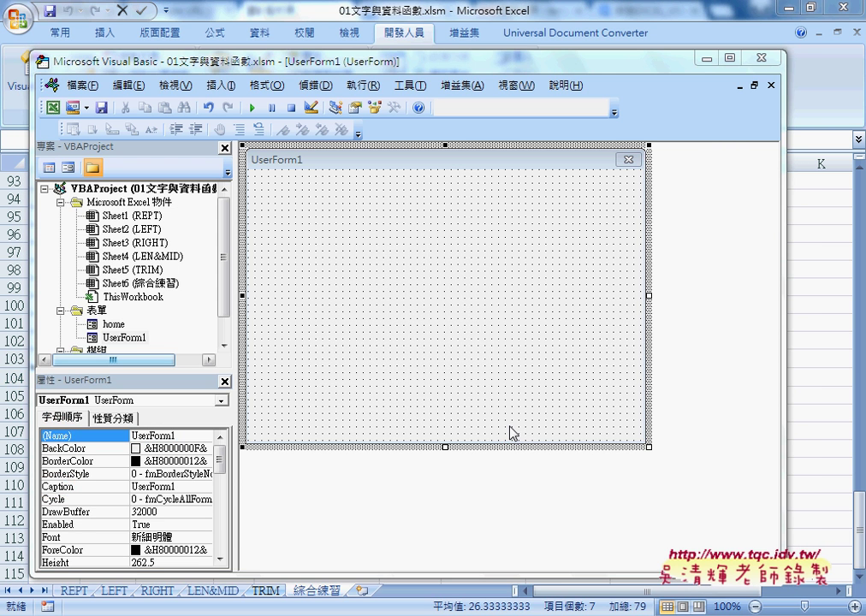
click(125, 439)
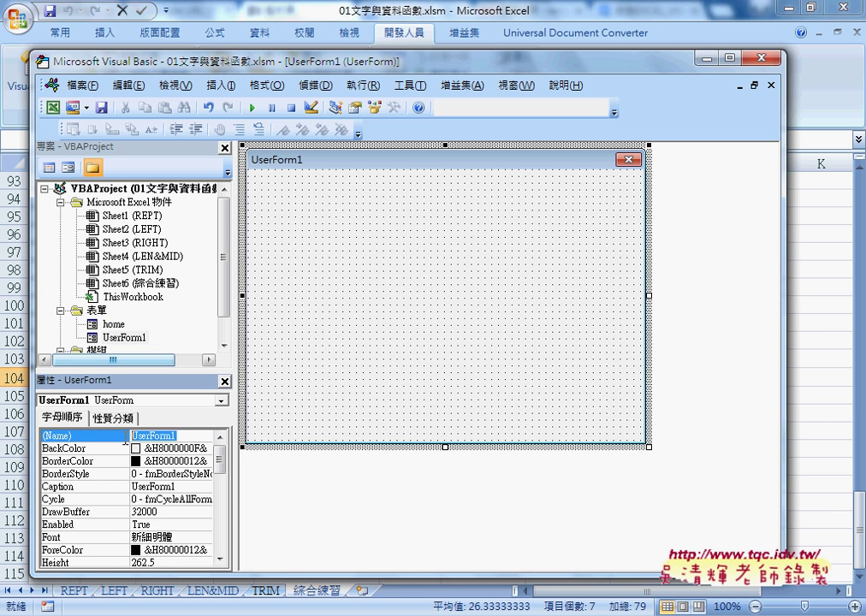
text(home2)
key(Return)
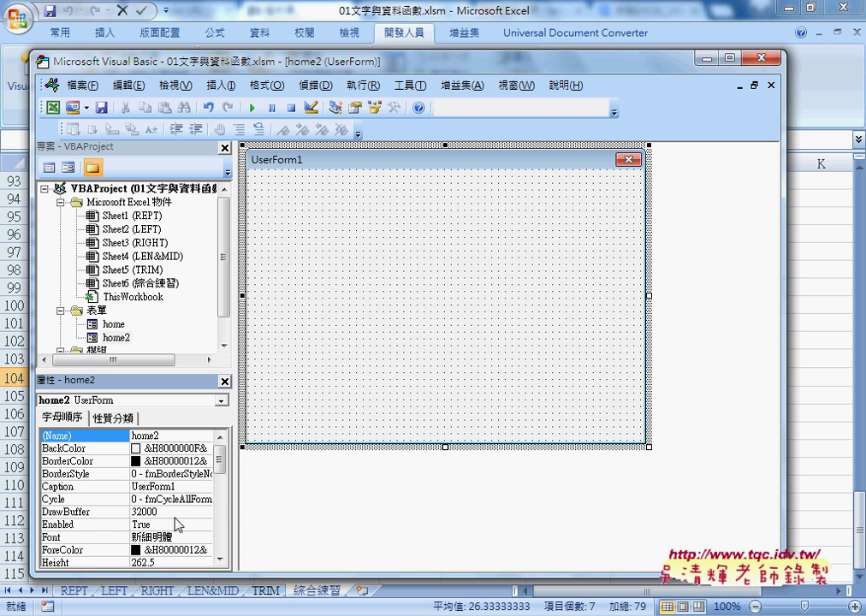
- Replace home2's Caption UserForm1 with 會員系統
click(74, 488)
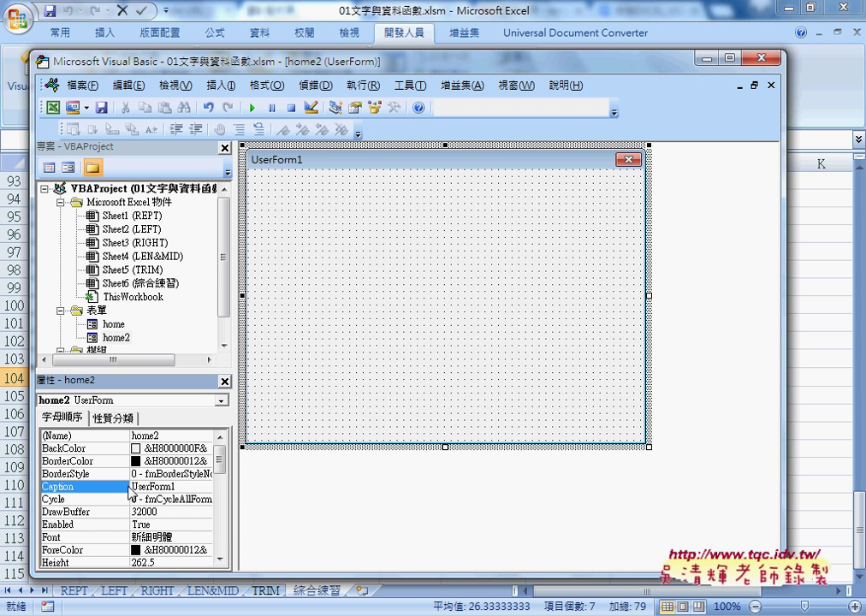
key(Tab)
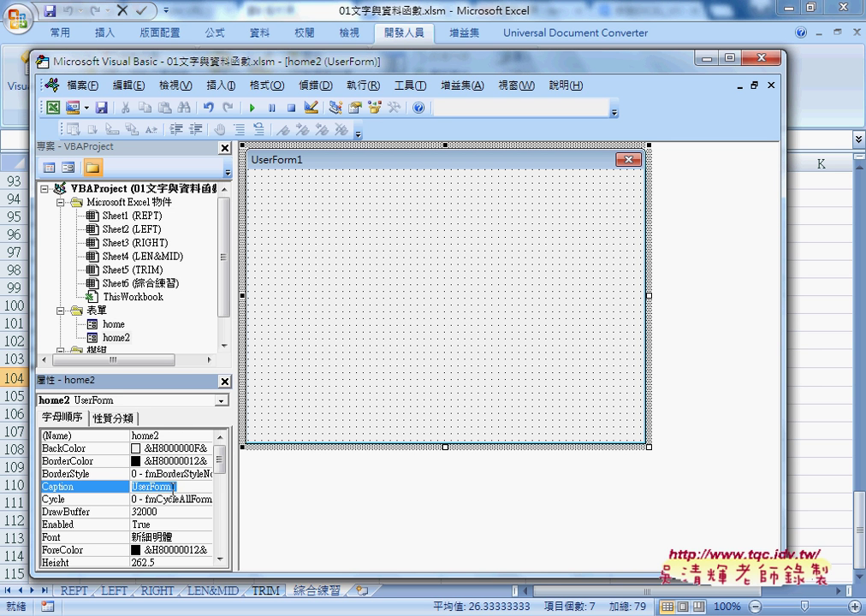
double_click(121, 325)
double_click(117, 338)
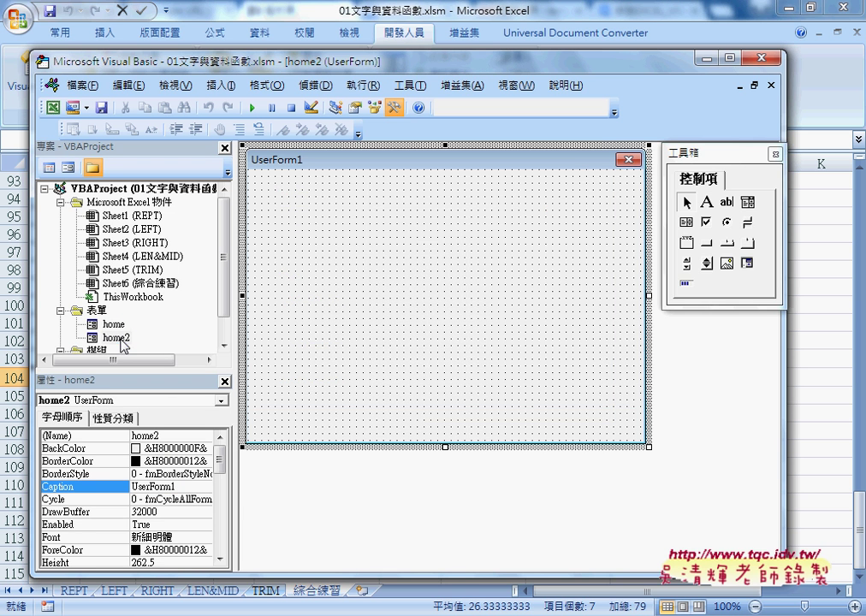
click(182, 487)
click(101, 486)
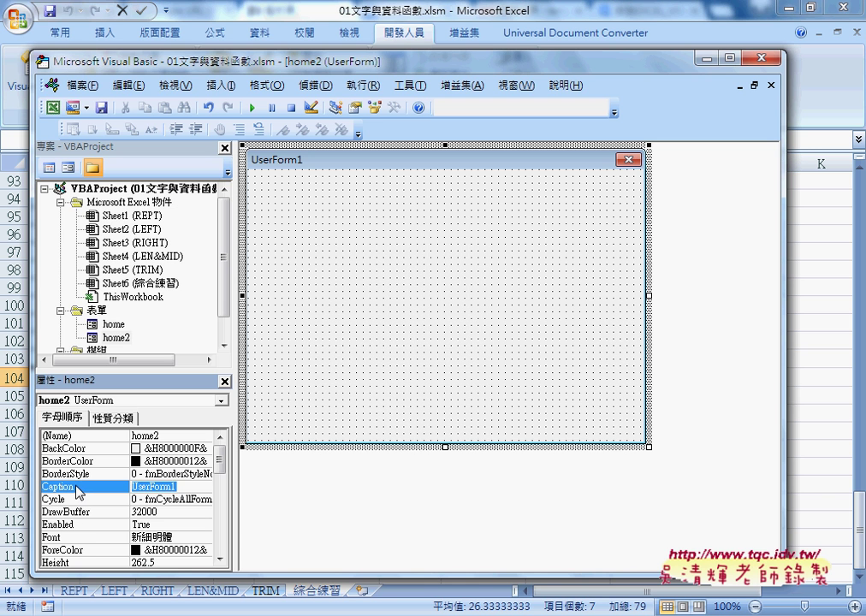
click(151, 486)
click(127, 490)
text(會員系)
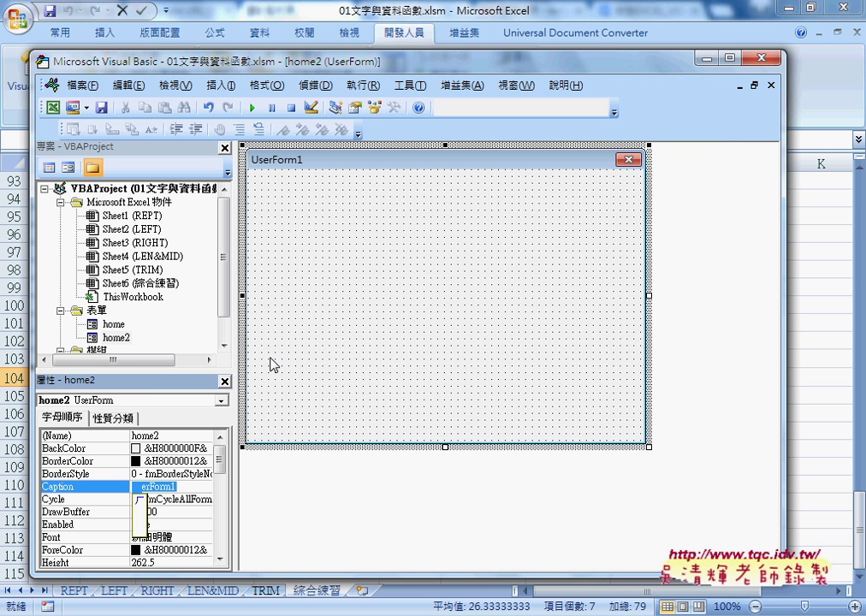
text(ㄊ)
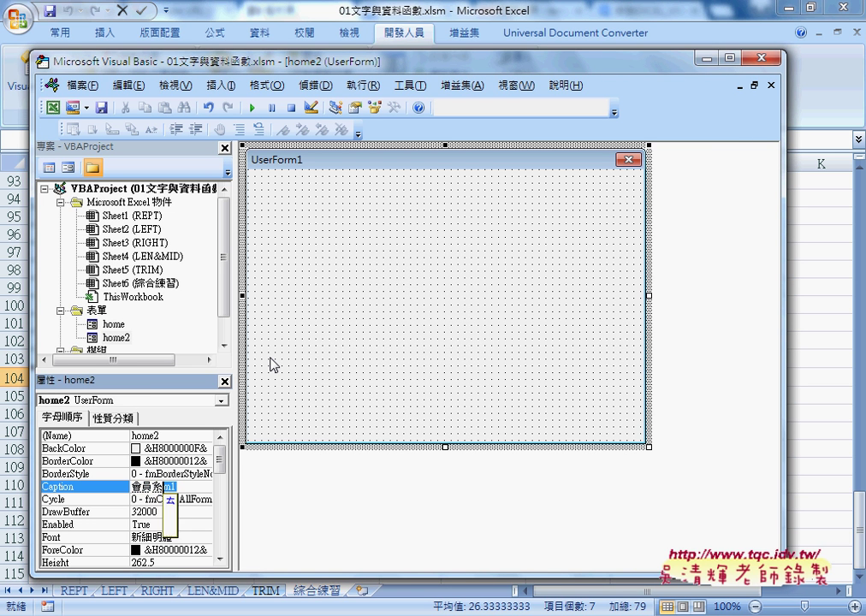
text(統)
key(Return)
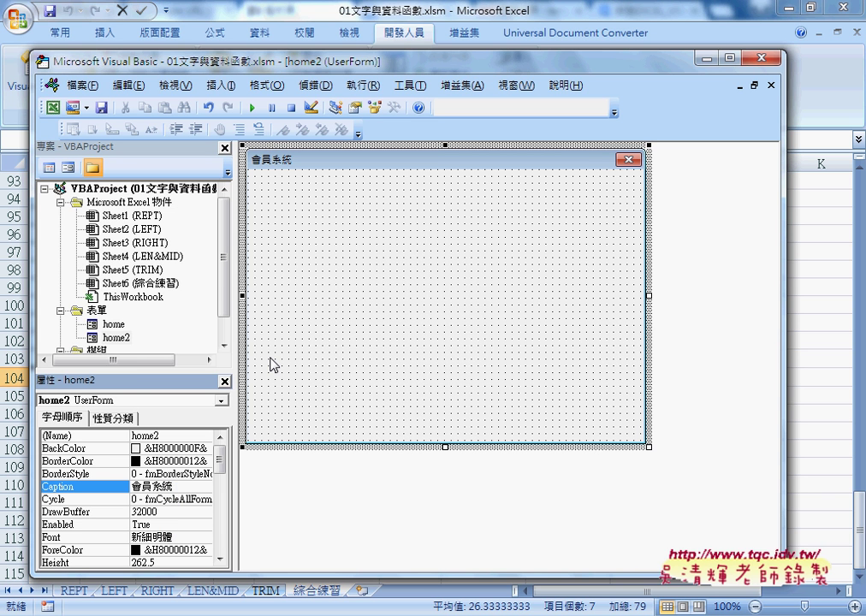
- Review the column of labels, such as 姓名, on the existing home form
double_click(129, 325)
click(296, 202)
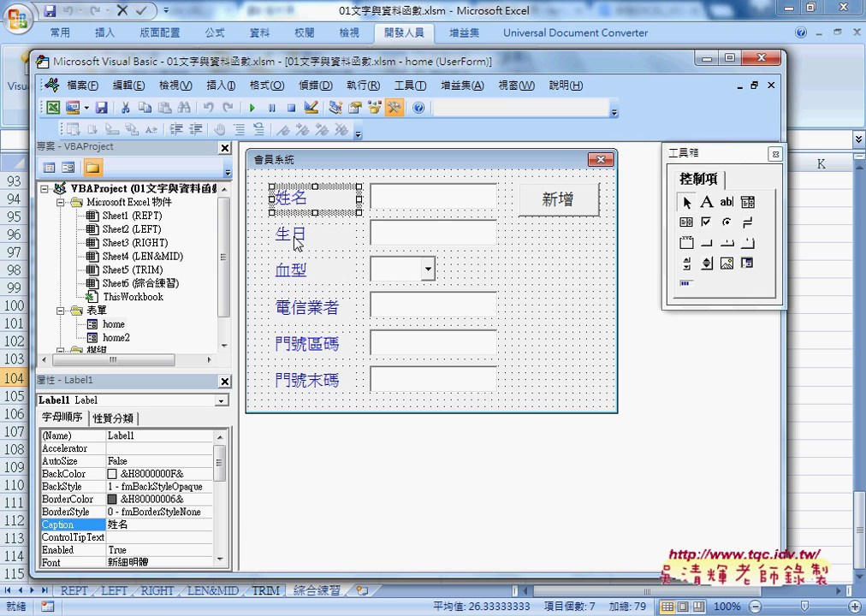
mouse_move(255, 177)
mouse_down()
mouse_move(347, 405)
mouse_move(344, 397)
mouse_up()
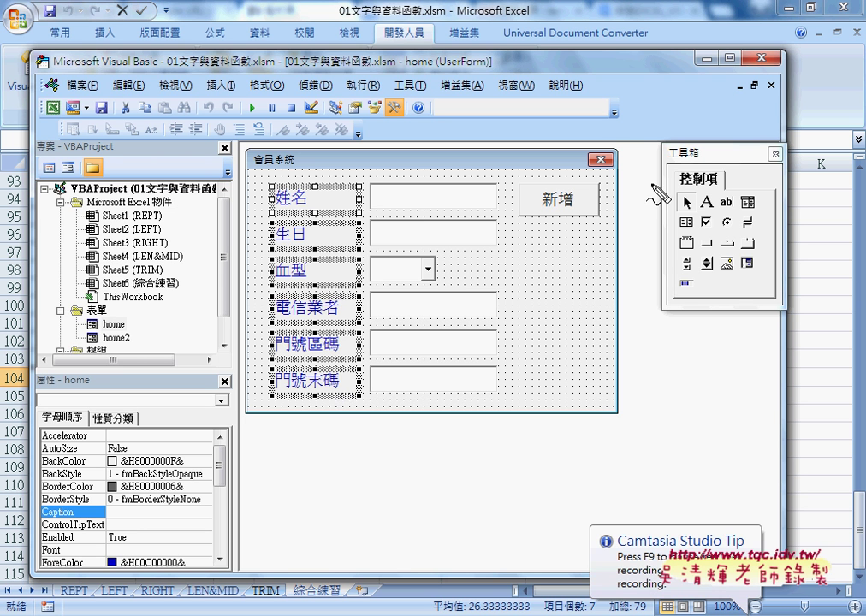
drag(667, 153, 694, 143)
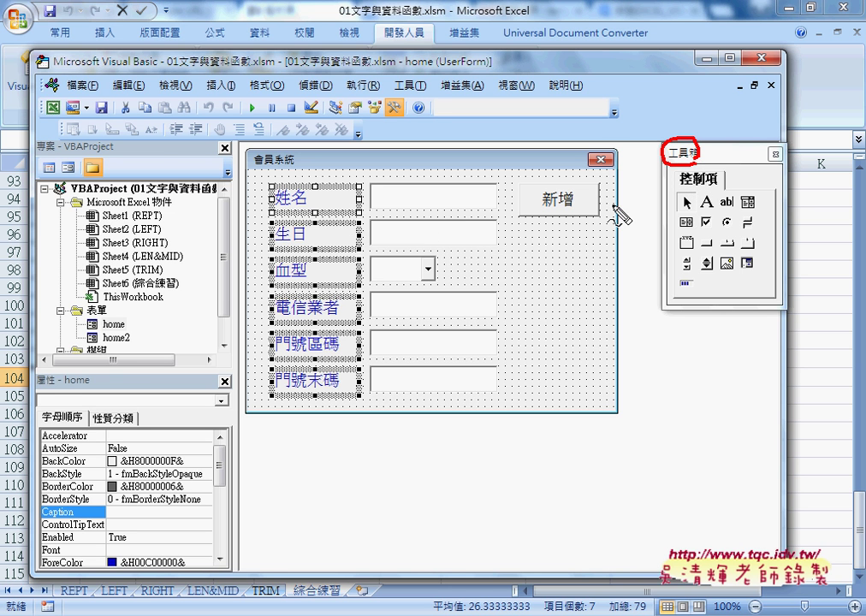
mouse_move(715, 192)
mouse_down()
mouse_move(710, 212)
mouse_move(347, 184)
mouse_up()
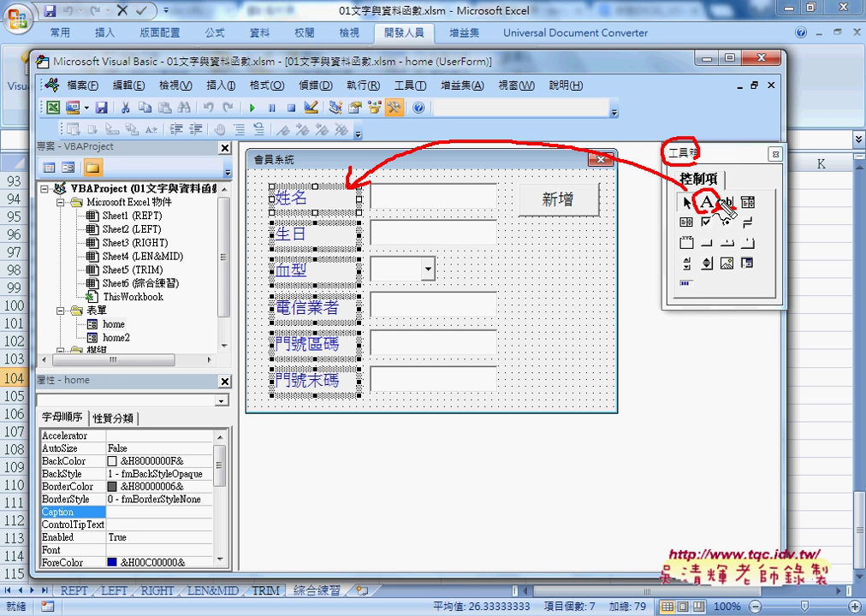
drag(718, 199, 717, 211)
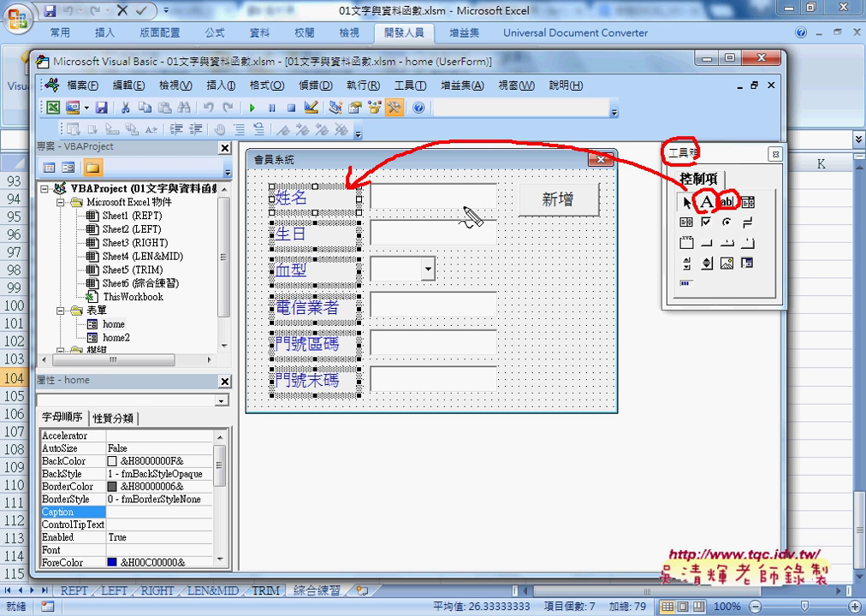
drag(396, 266, 435, 278)
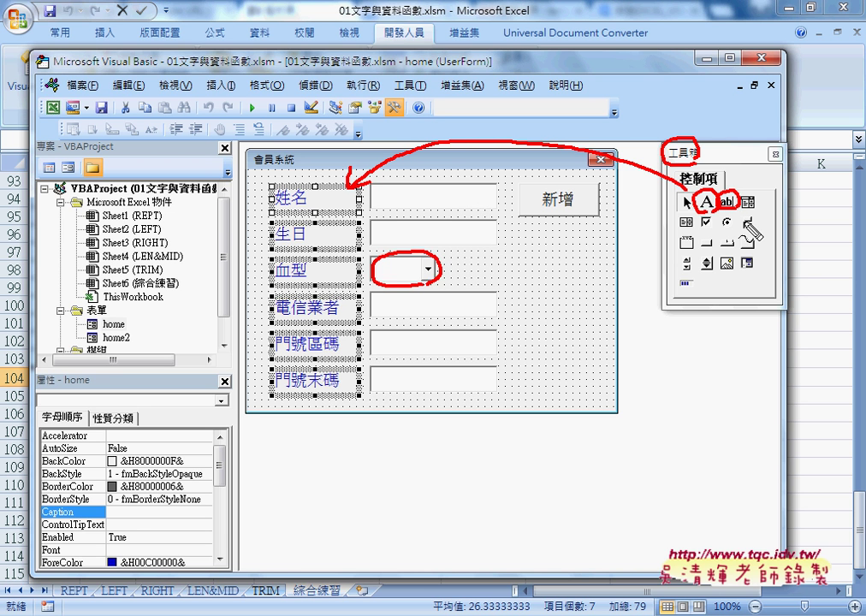
drag(749, 221, 765, 210)
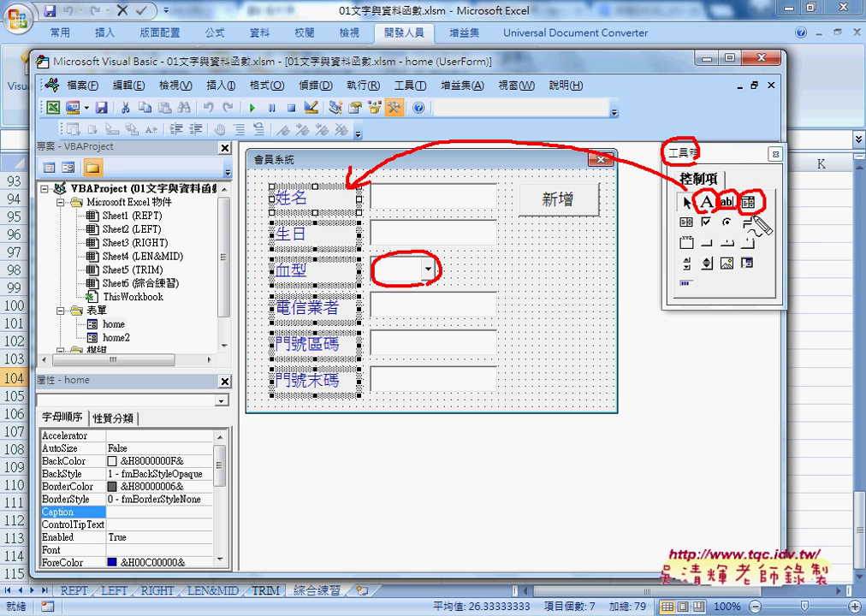
key(Escape)
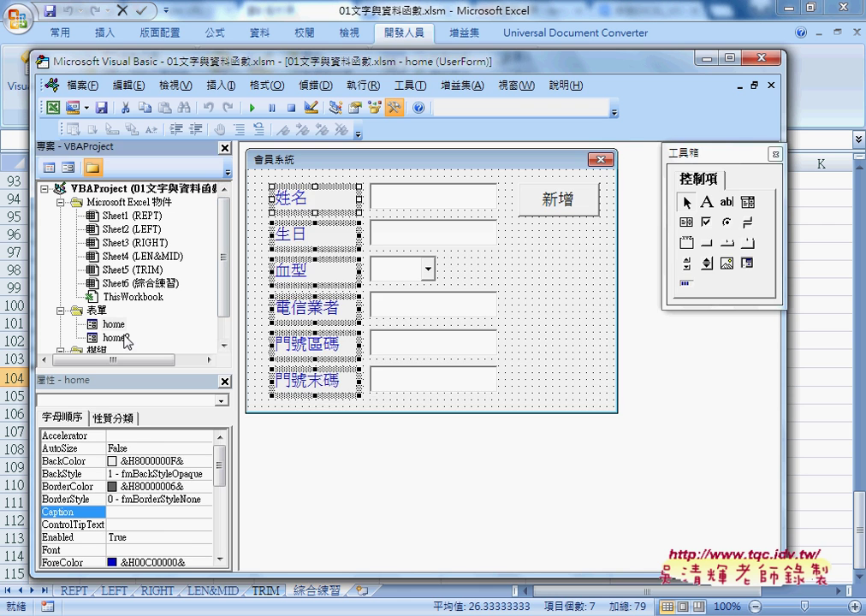
- Draw a Label1 label near the top-left of the home2 form
double_click(108, 337)
click(707, 202)
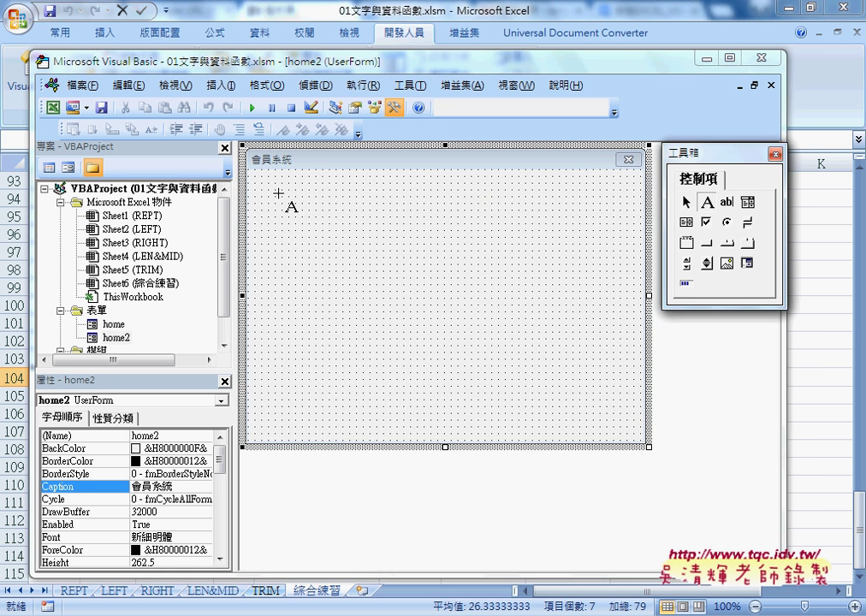
drag(274, 186, 372, 225)
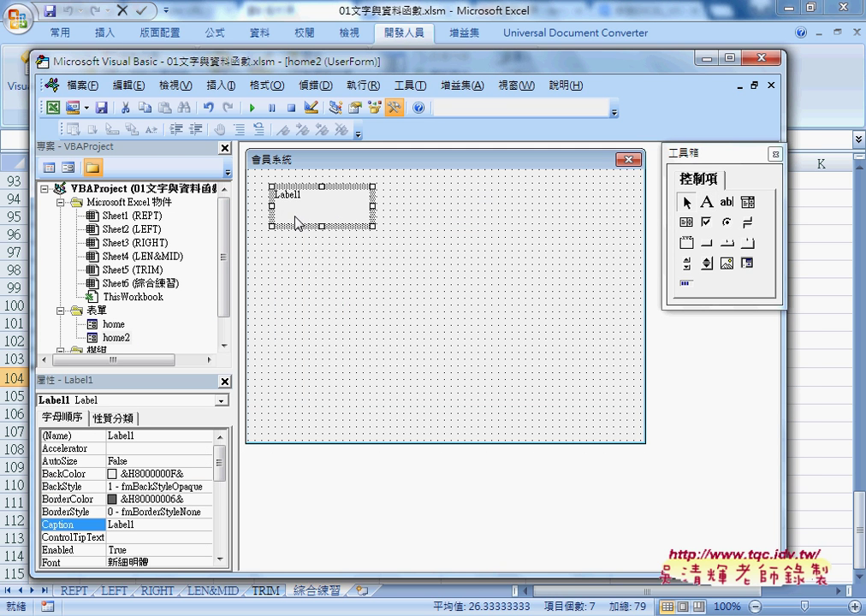